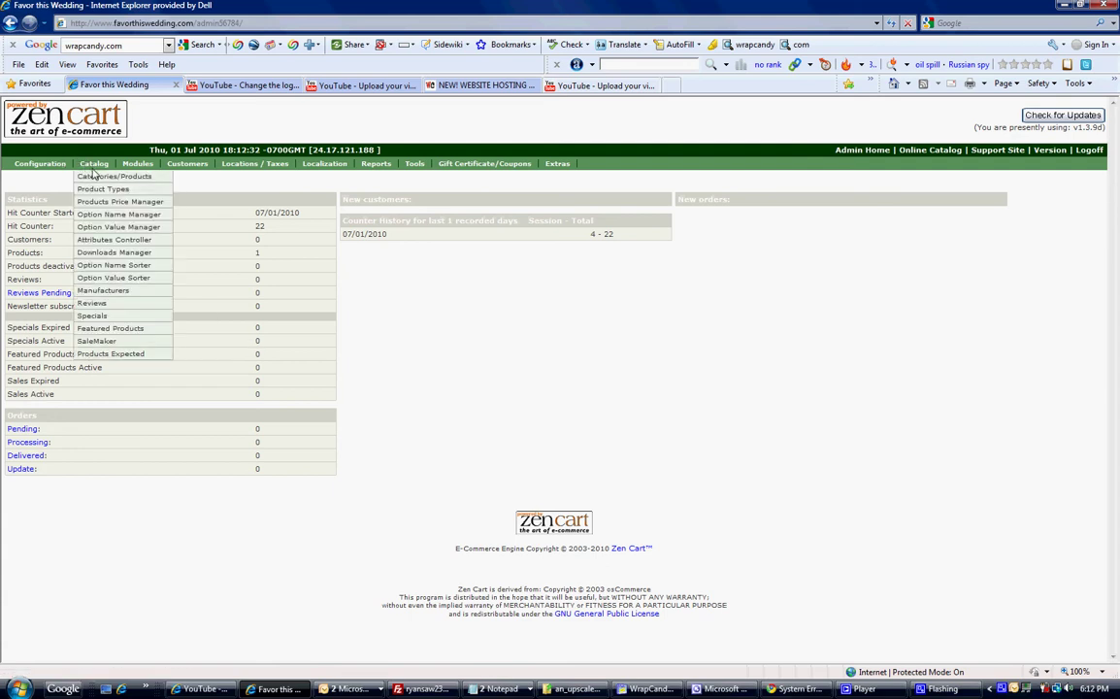
Step: Go to Catalog > Categories/Products to list the top-level categories
left_click(94, 177)
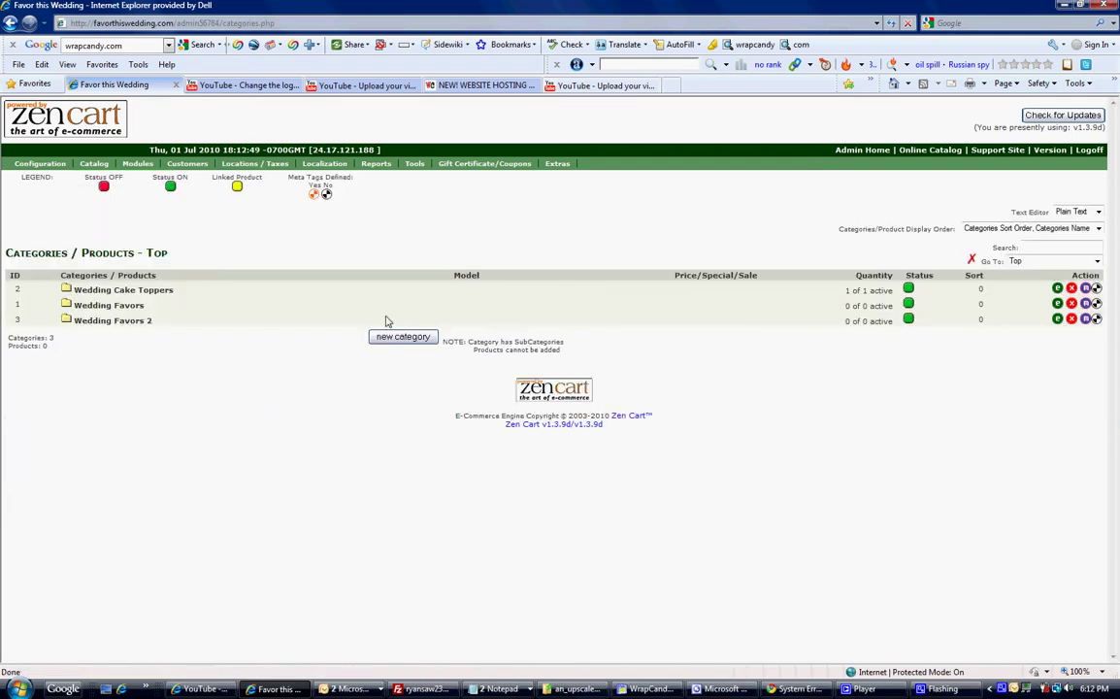
Step: Add a new top-level category named 'Sample 1' and save it
left_click(404, 340)
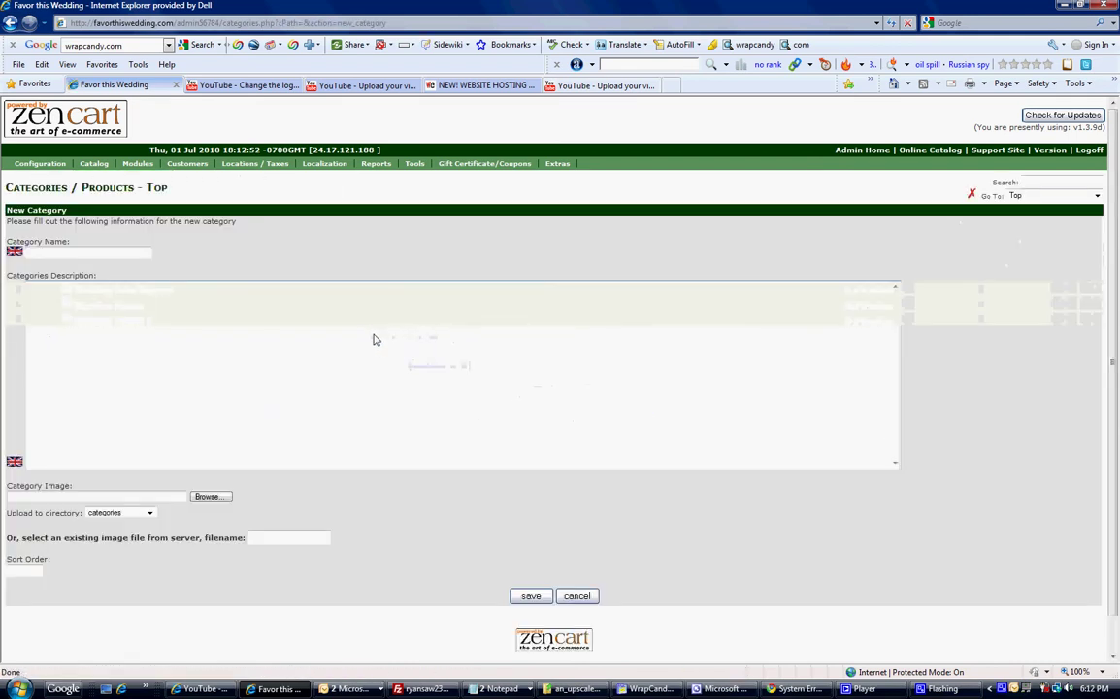
left_click(112, 254)
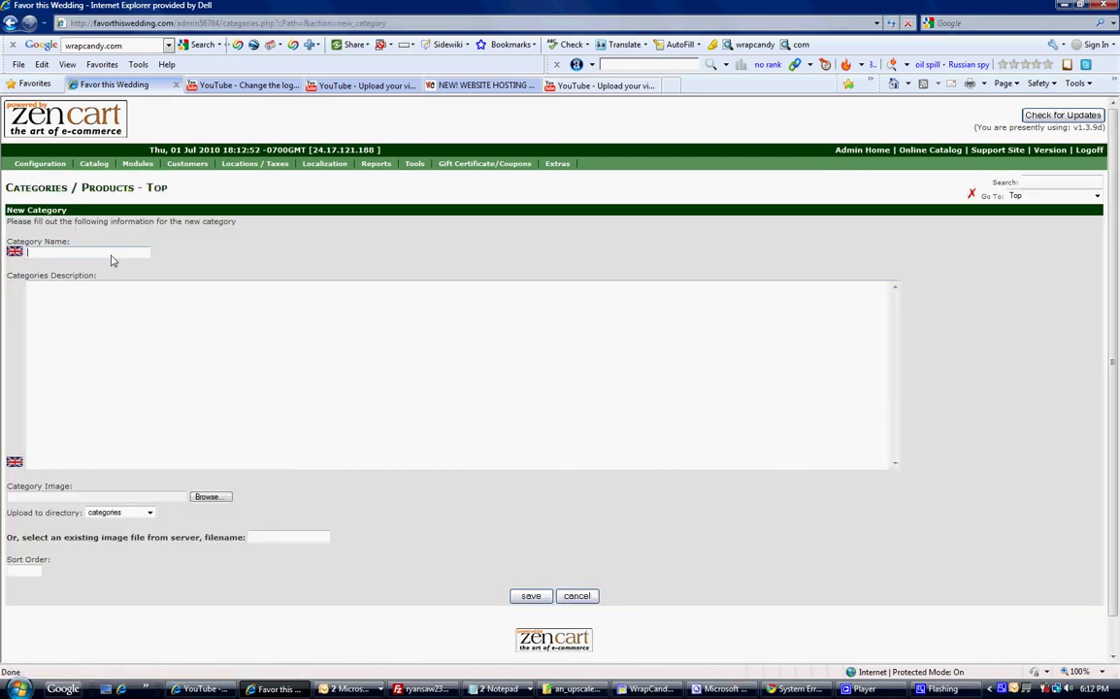
type("Sample 1")
left_click(114, 382)
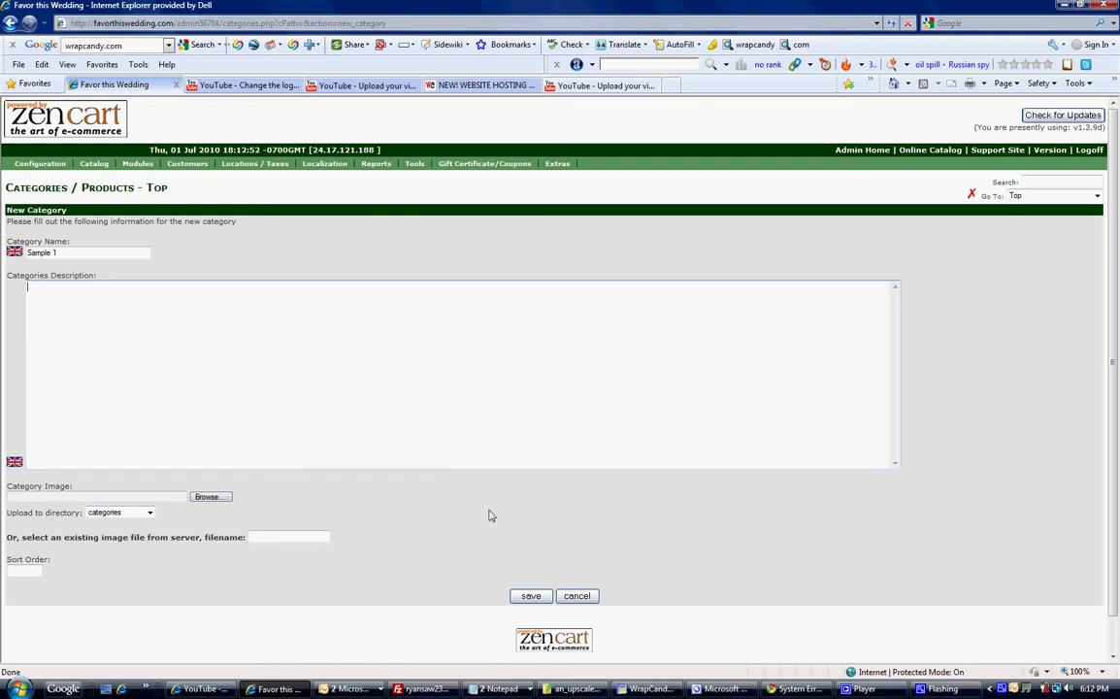
left_click(530, 597)
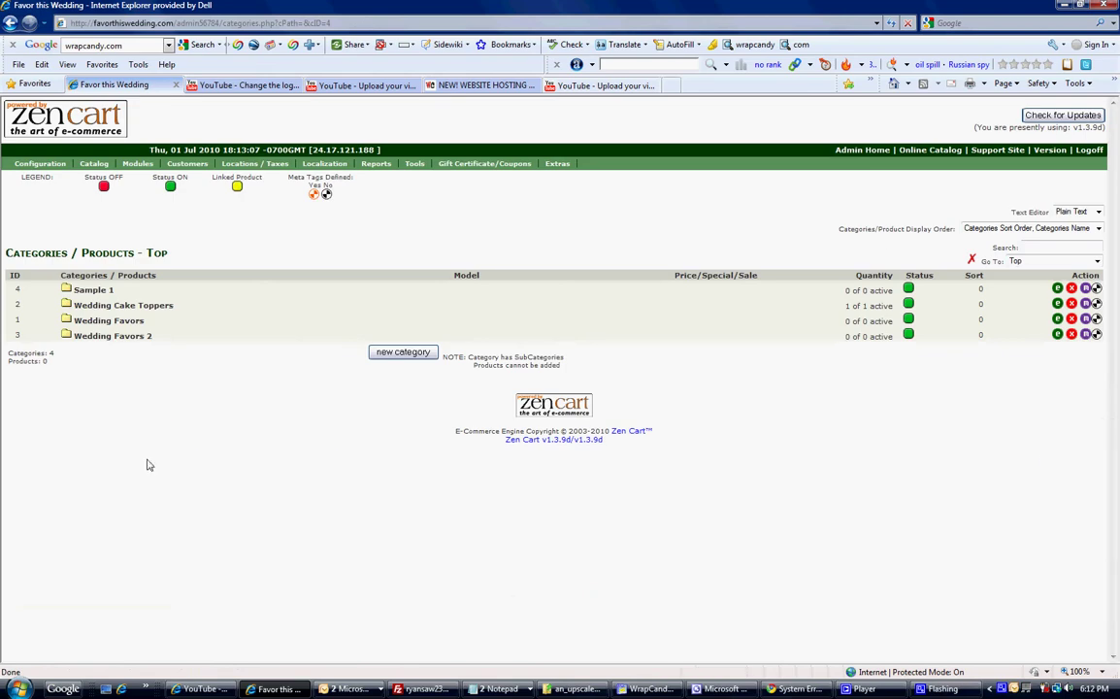
Step: In Sample 1, start a new product available 2010-07-01 named 'Your Product name'
left_click(89, 291)
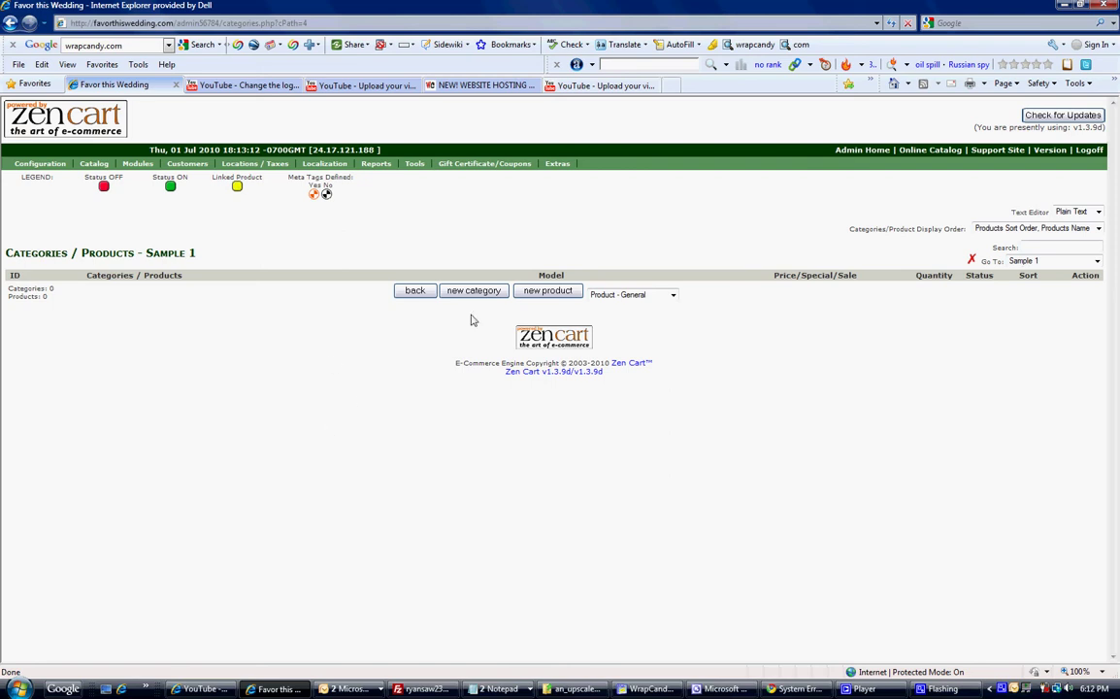
left_click(548, 293)
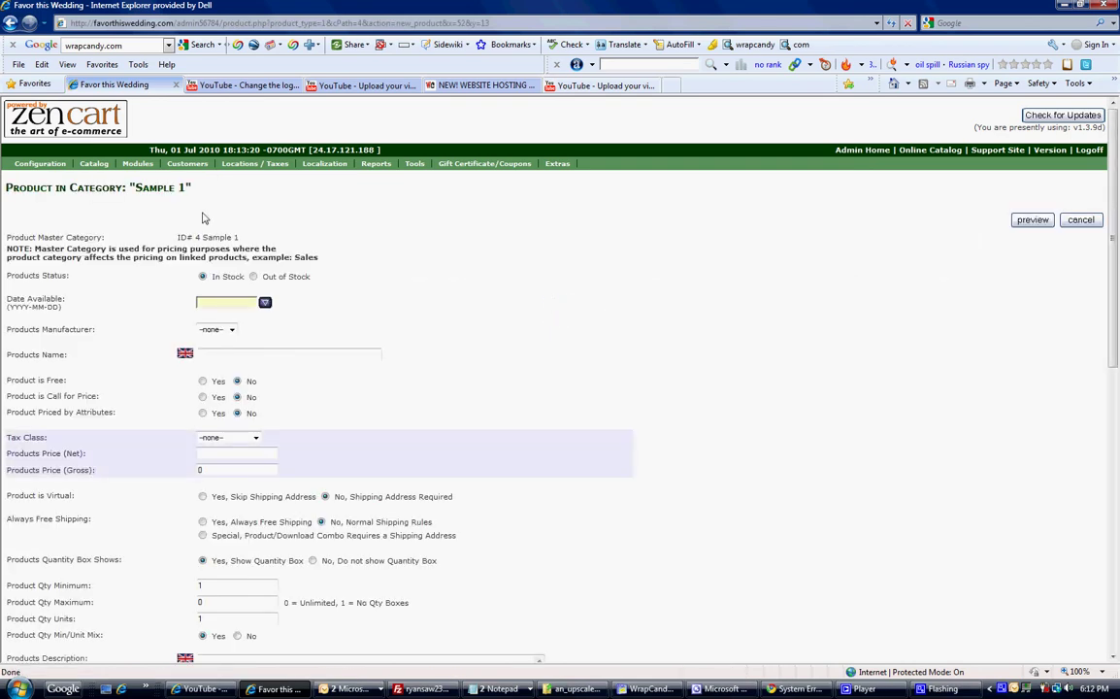
left_click(265, 303)
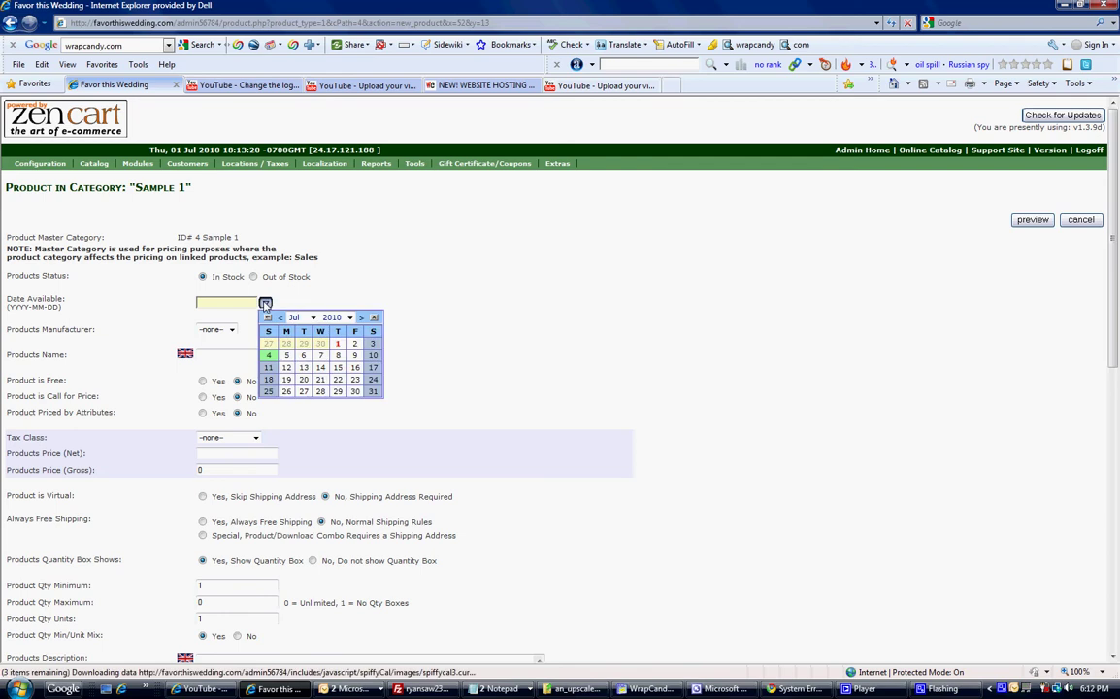
left_click(338, 345)
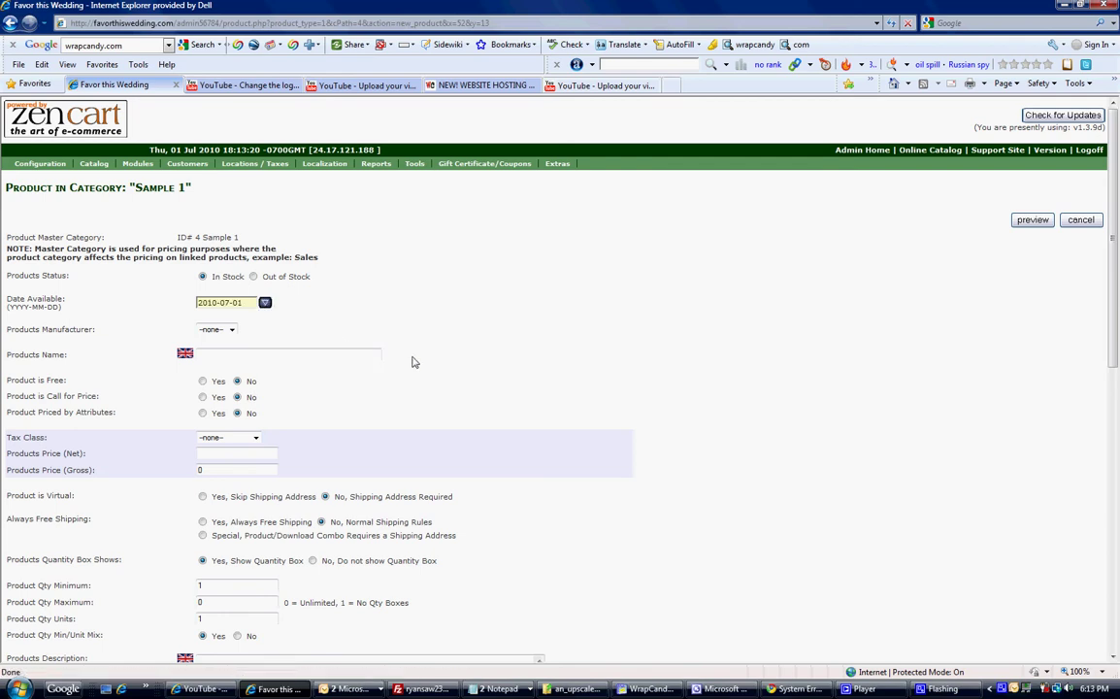
left_click(308, 358)
type("Your Product name")
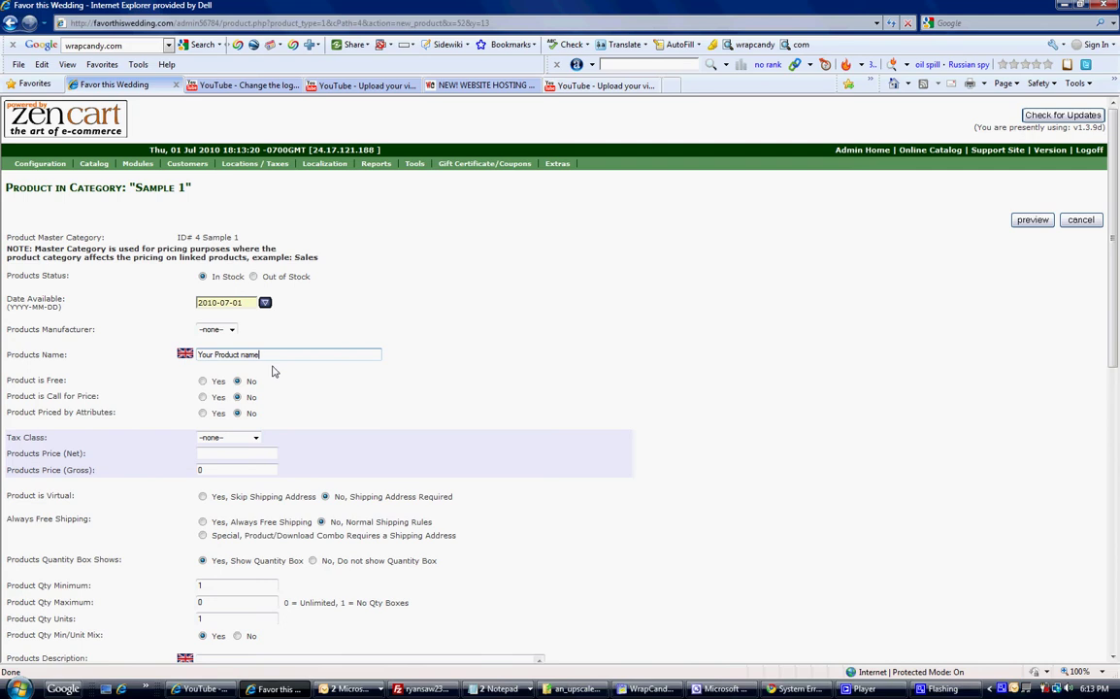
left_click(421, 358)
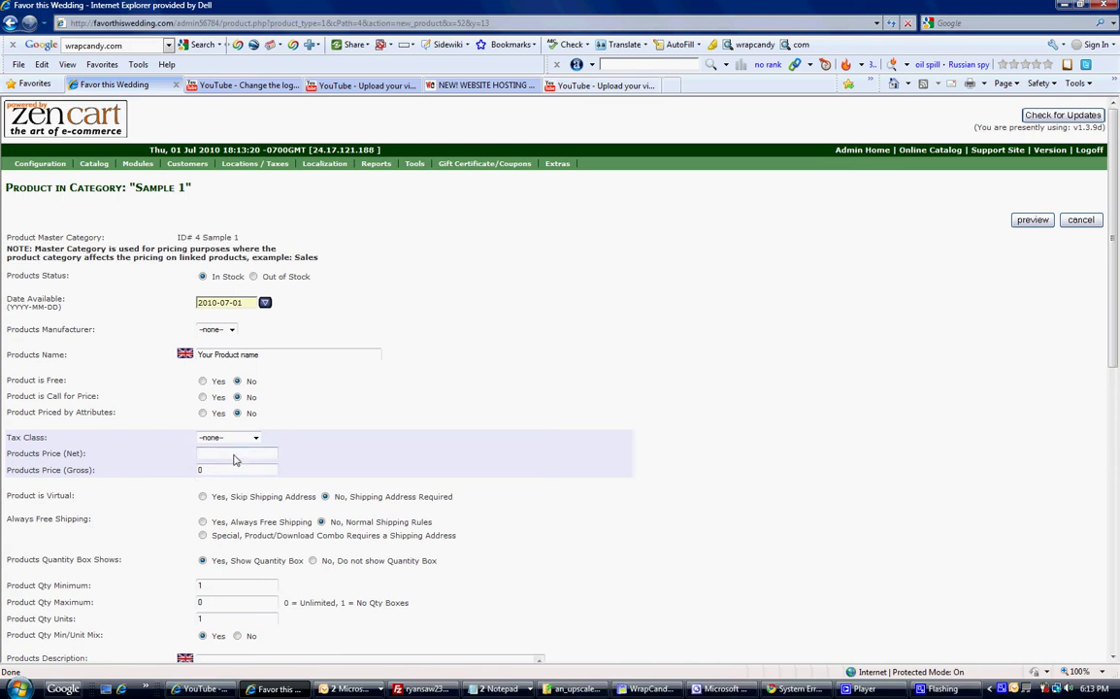
Step: Set the net price to 1.99 and keep the minimum quantity at 1
type("1.99")
scroll(97, 538, "down", 3)
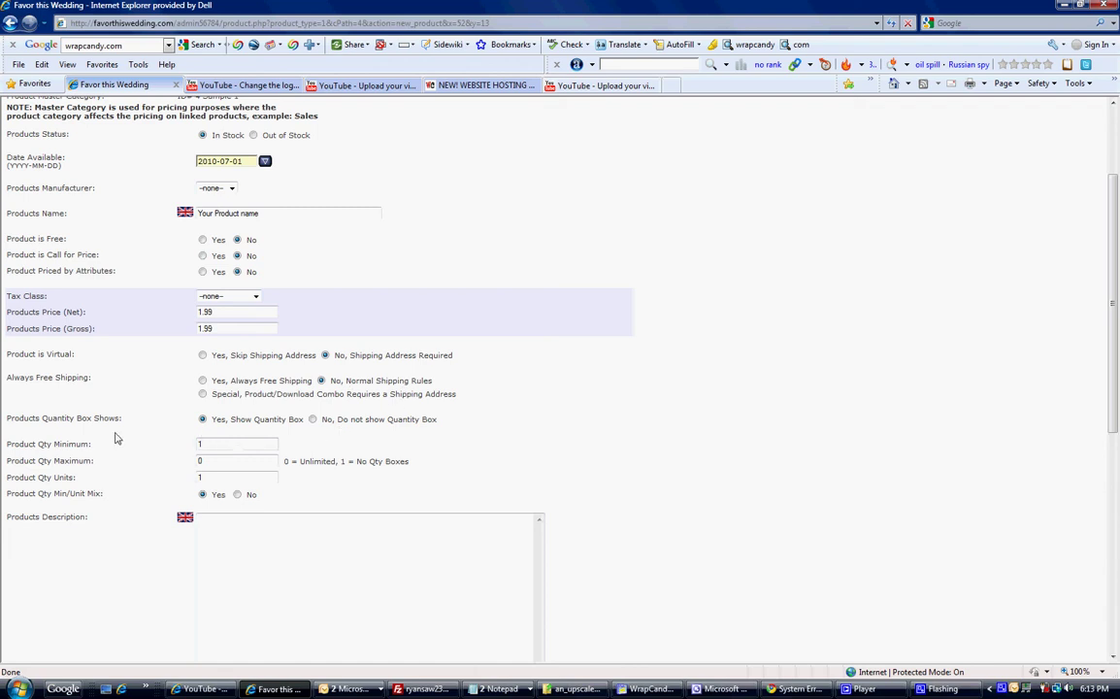
left_click(215, 444)
left_click(231, 445)
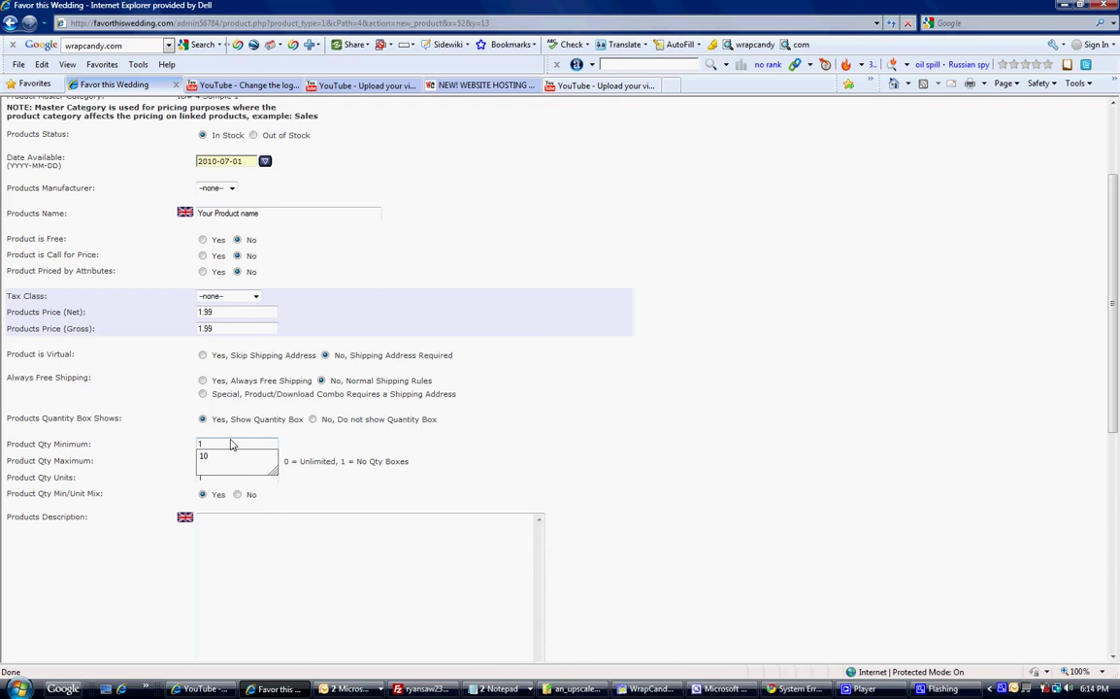
left_click(160, 446)
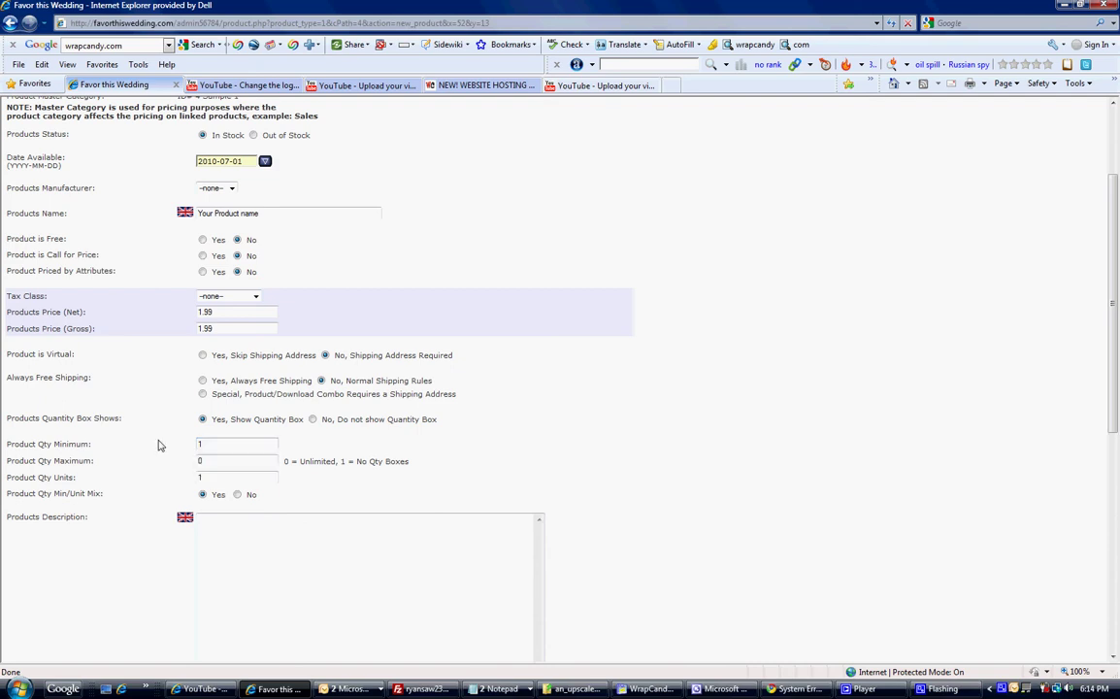
Step: Leave the maximum product quantity at 0 (unlimited), after briefly trying 500
left_click(227, 466)
left_click_drag(230, 465, 107, 455)
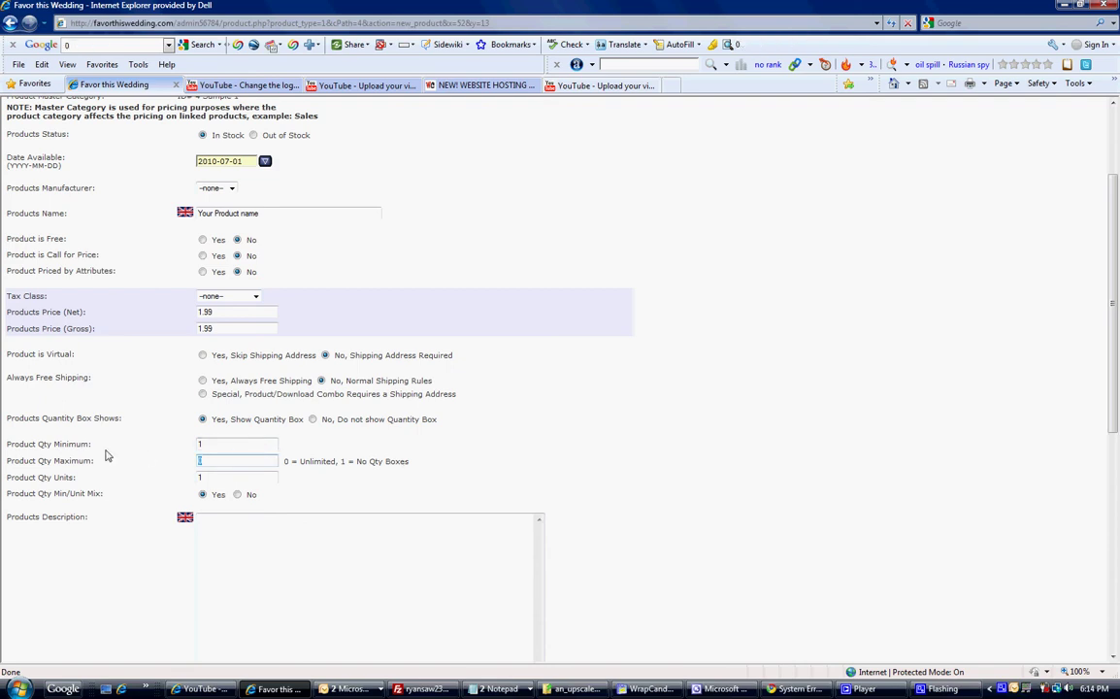
type("500")
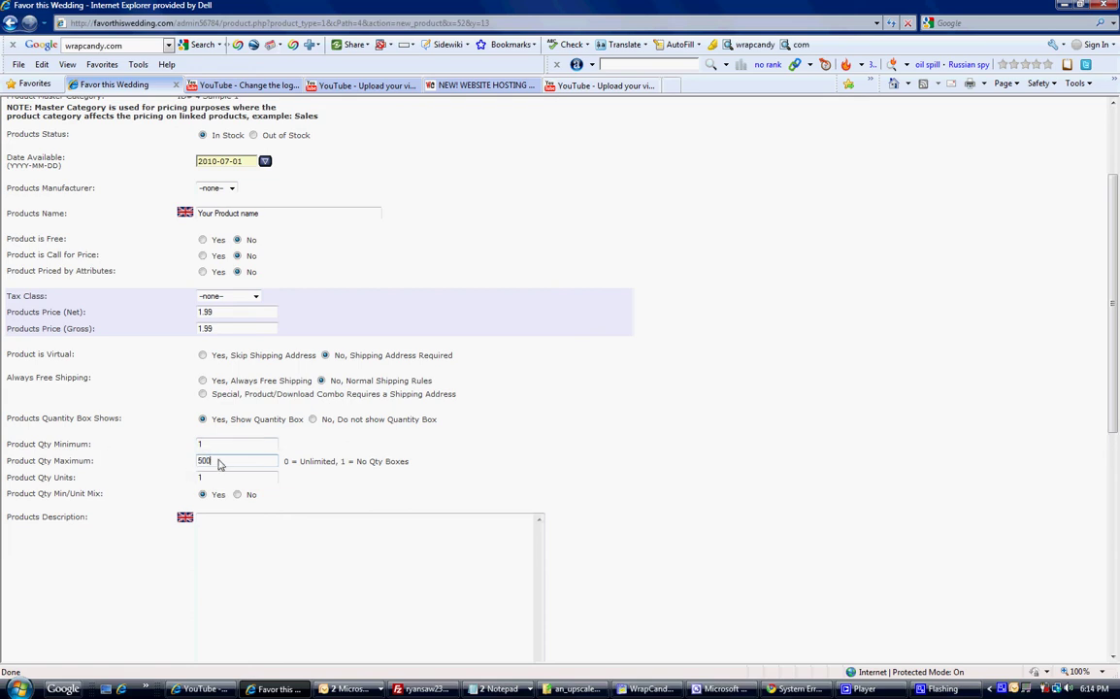
left_click_drag(220, 462, 95, 469)
type("0")
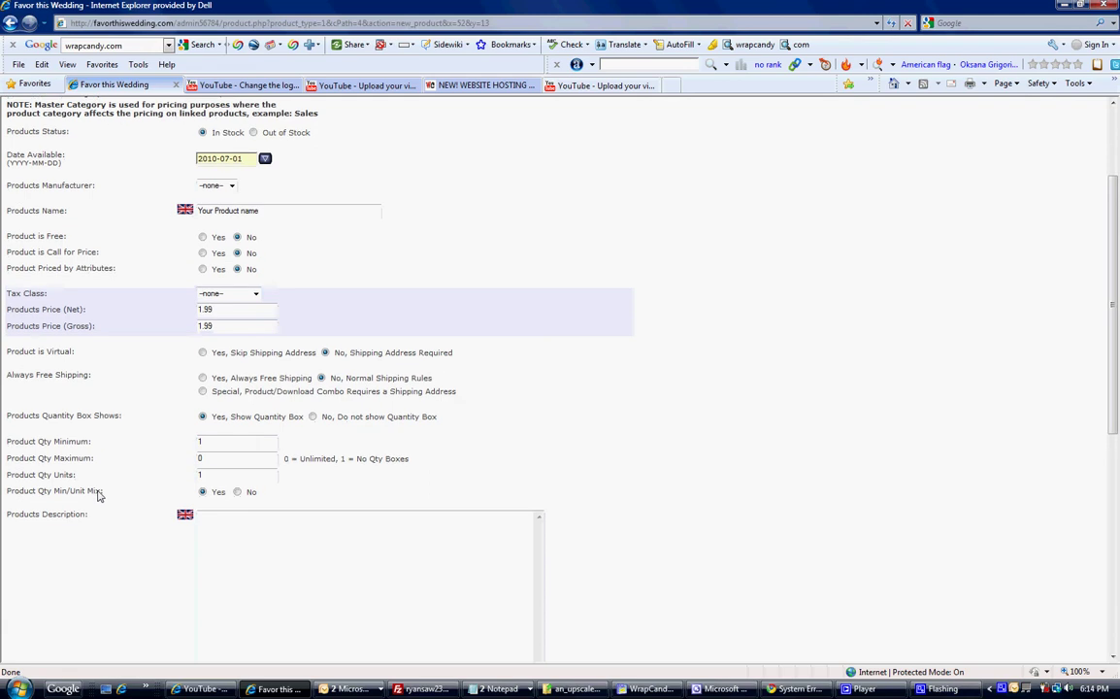
scroll(98, 495, "down", 3)
Step: Write the product description 'write a great powerful description of your product'
left_click(258, 470)
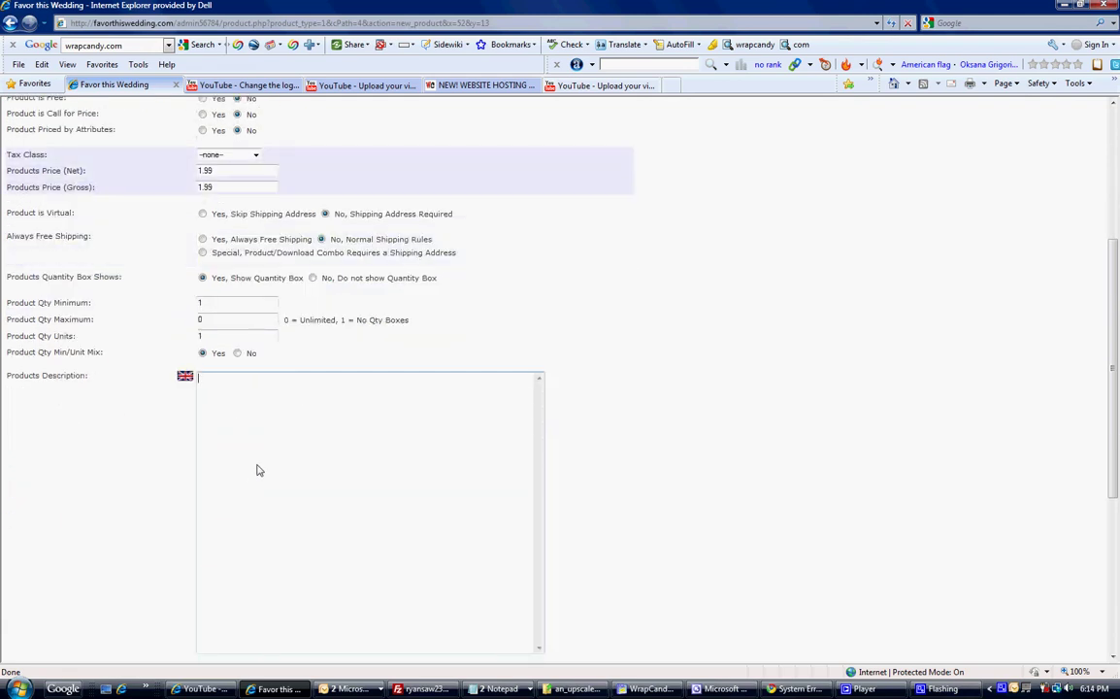
type("write a great powerful description")
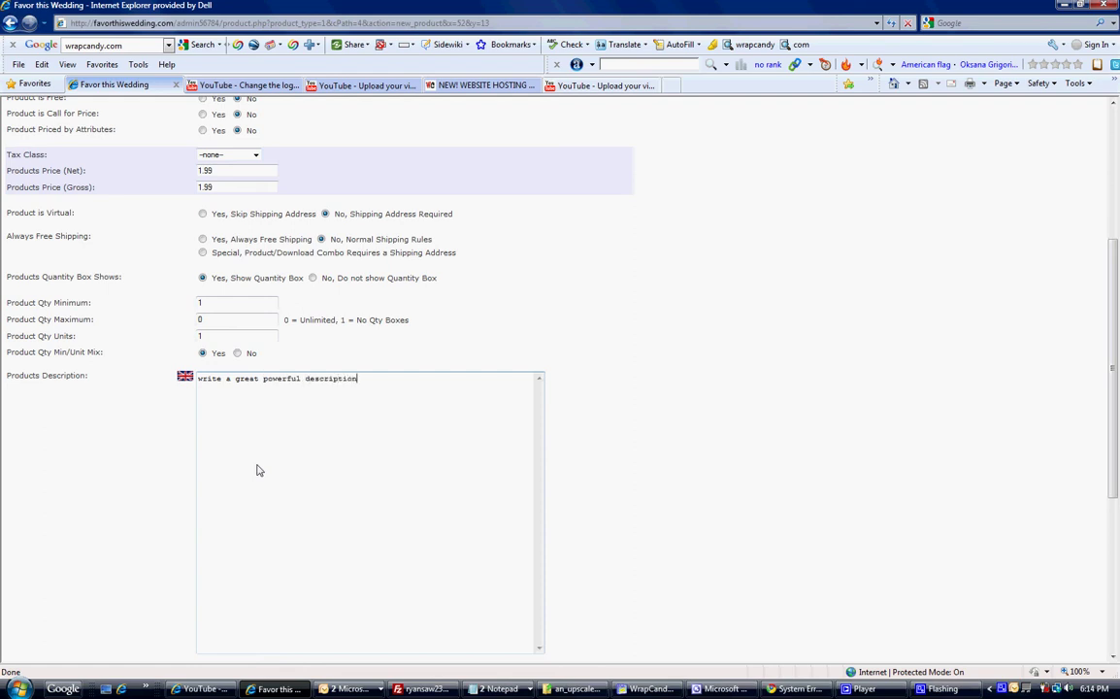
type(" of your product")
scroll(1116, 474, "down", 5)
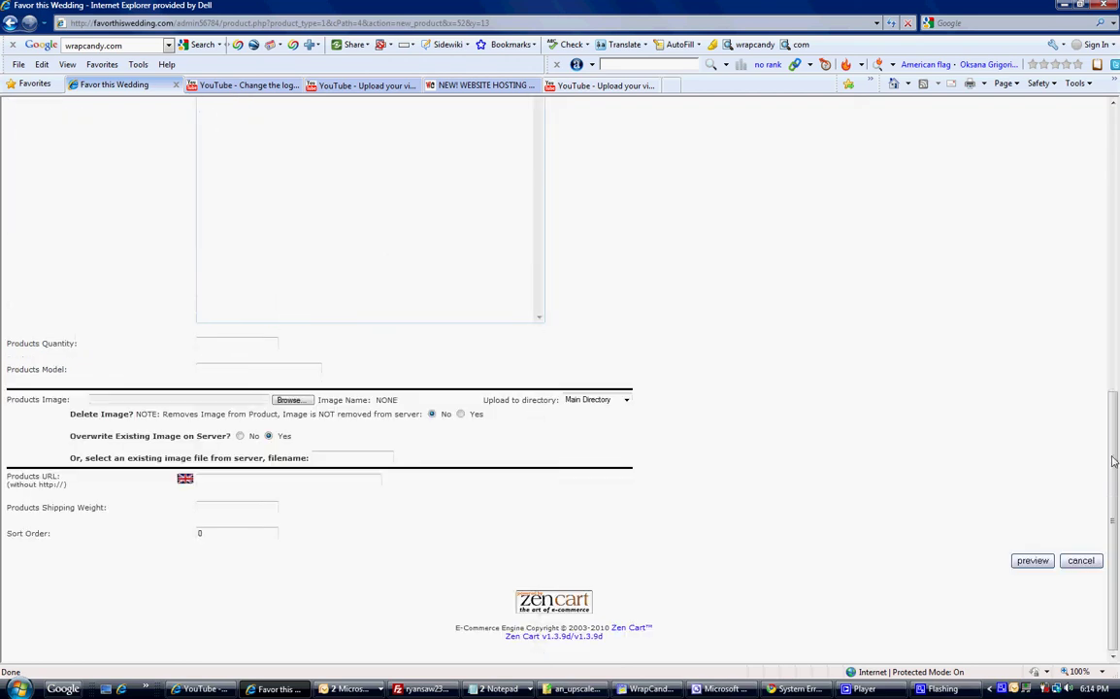
scroll(1004, 427, "up", 3)
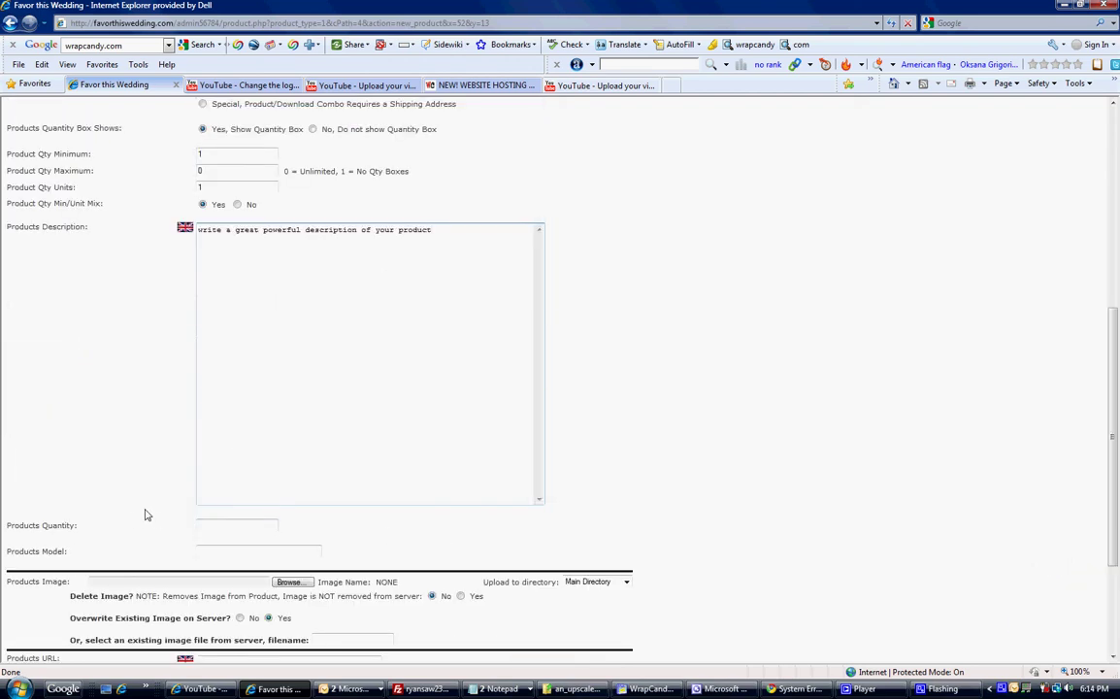
Step: Set the products quantity to 5000
left_click(244, 530)
type("500")
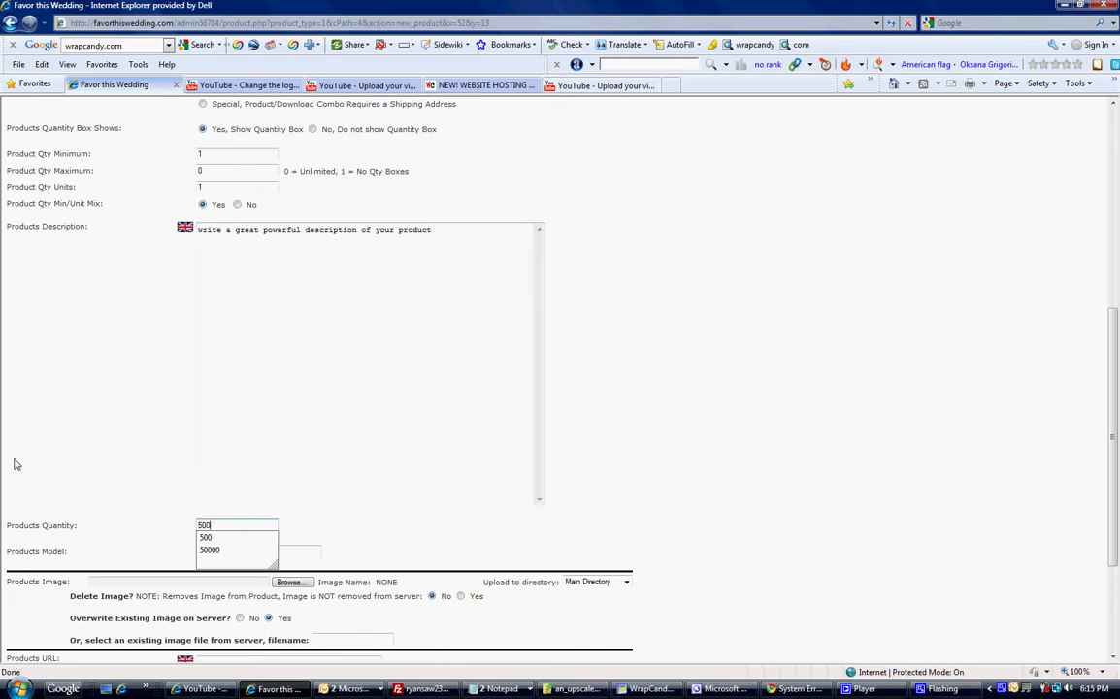
type("0")
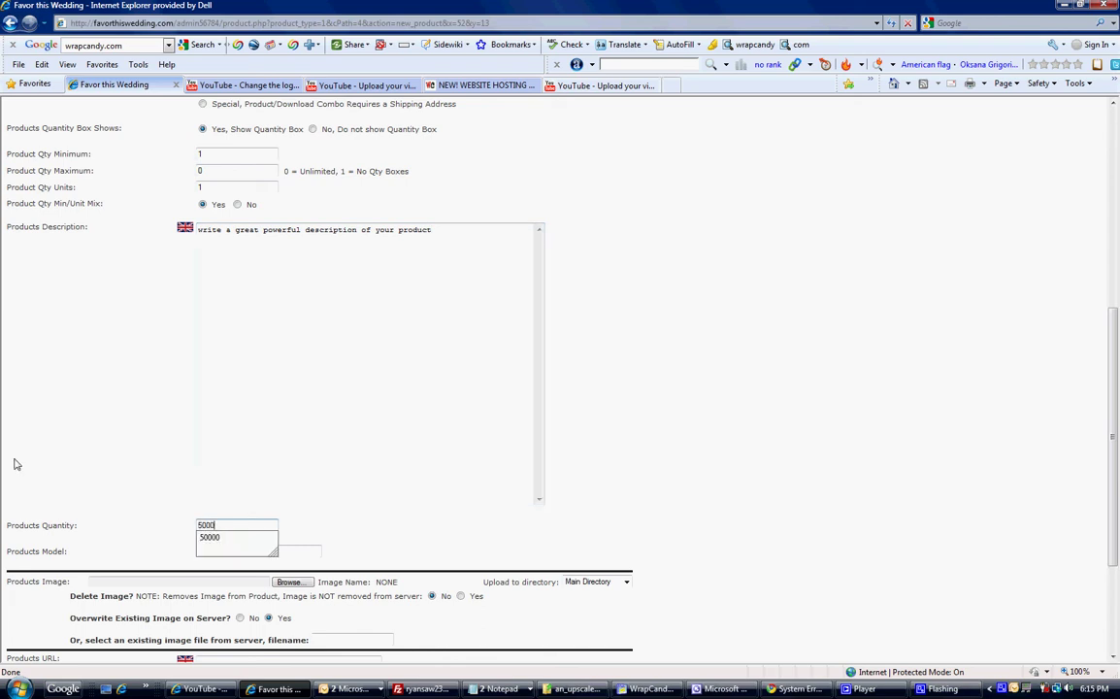
left_click(104, 508)
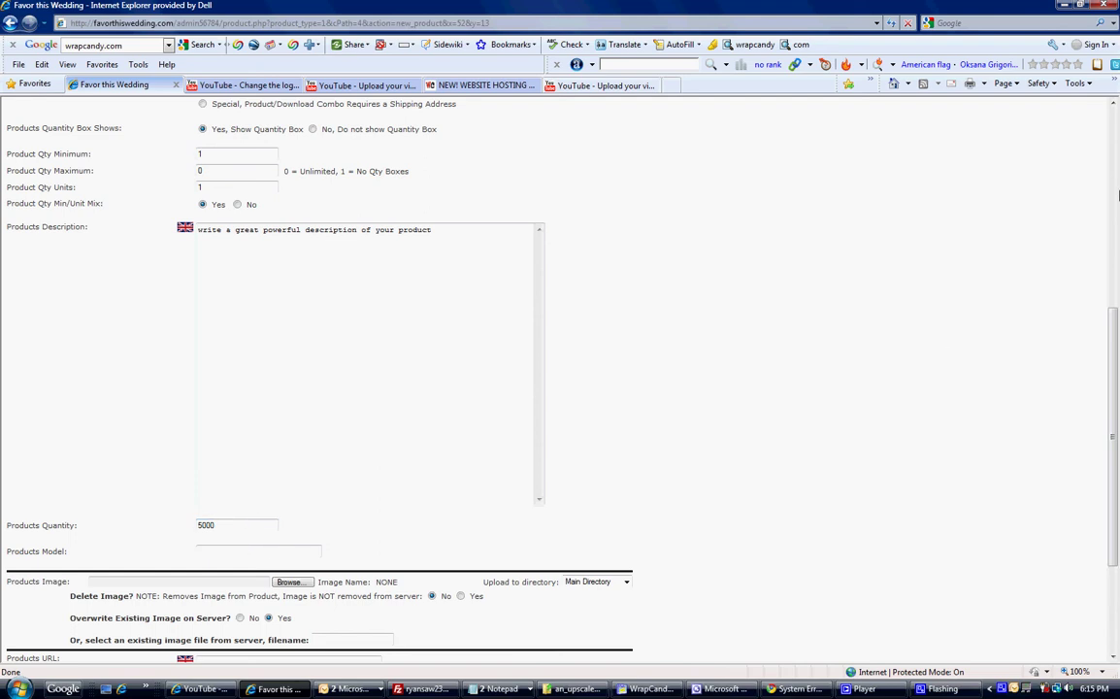
scroll(1113, 355, "down", 3)
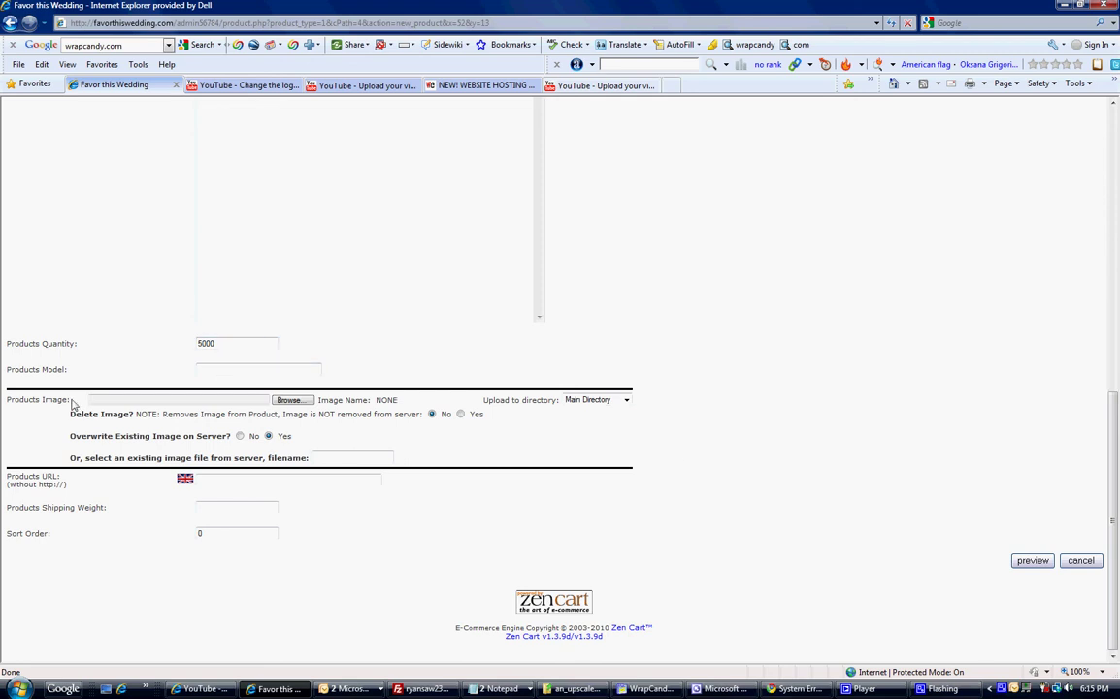
Step: Browse for a product image and navigate to the DATAPART1 (D:) drive
left_click(289, 401)
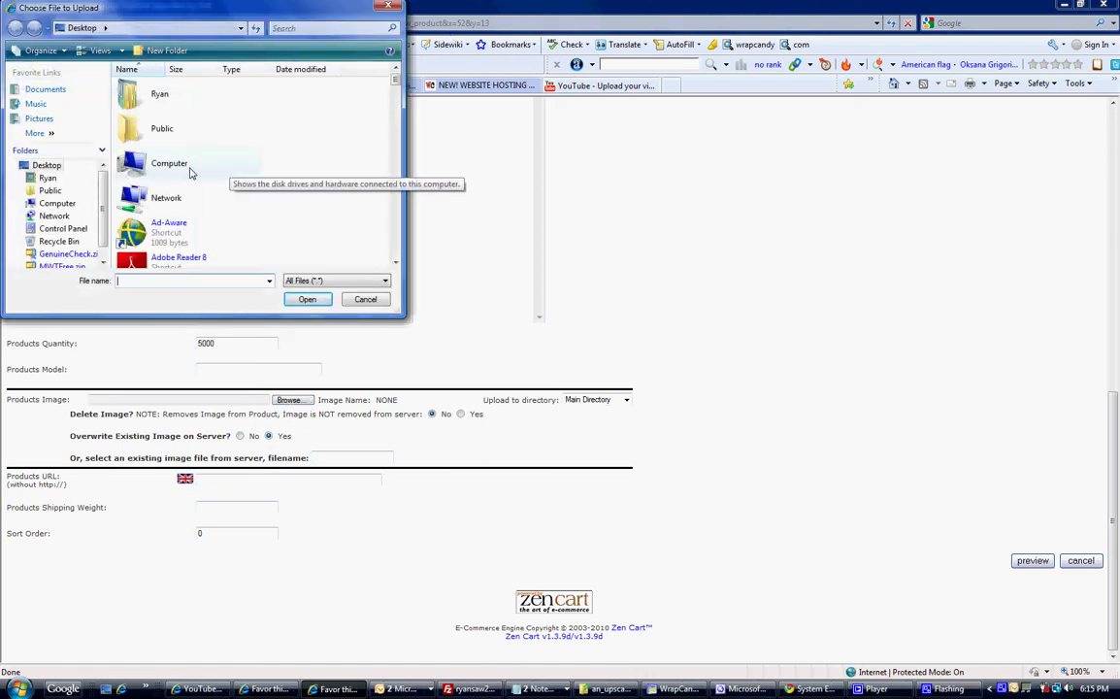
double_click(190, 171)
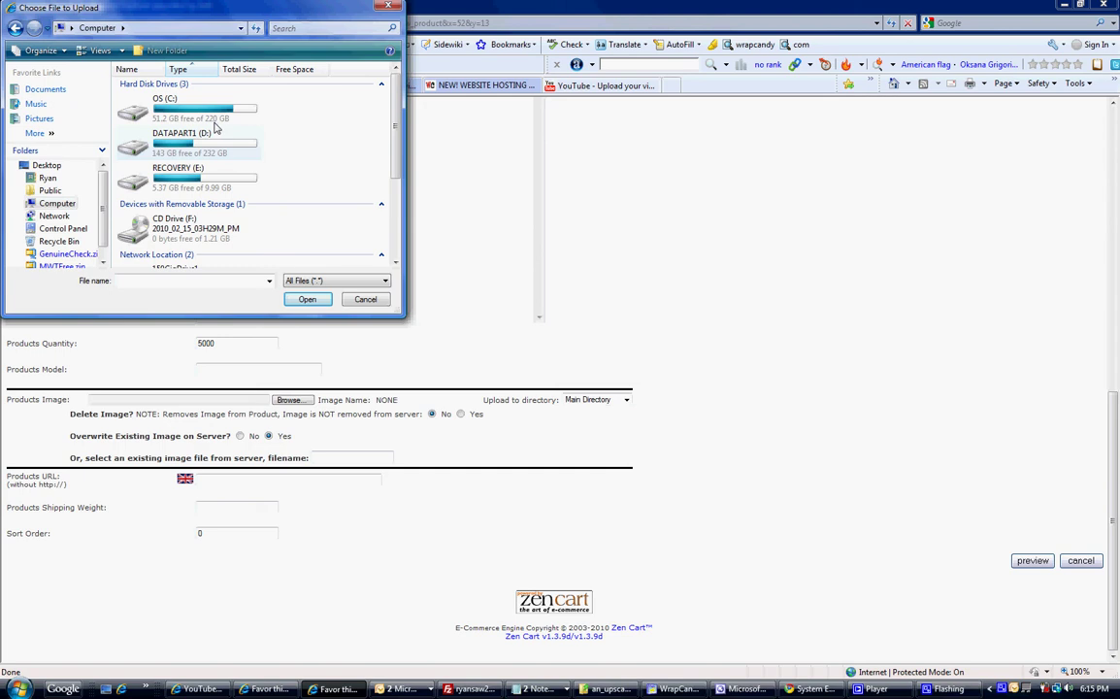
double_click(193, 104)
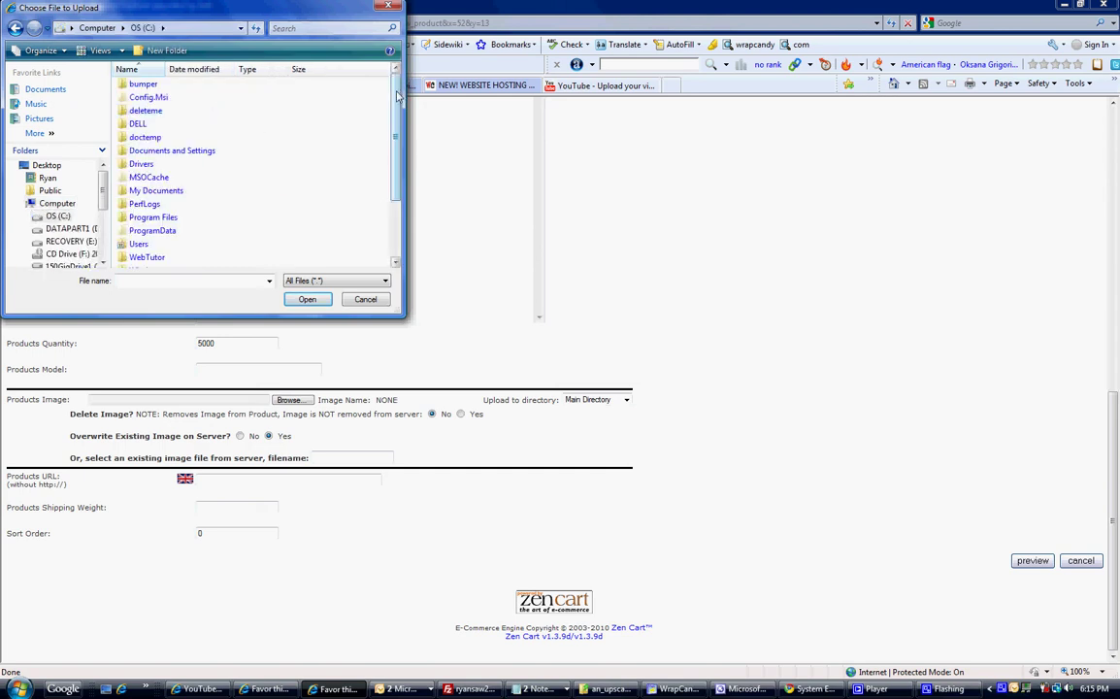
left_click_drag(395, 95, 402, 227)
scroll(359, 167, "up", 3)
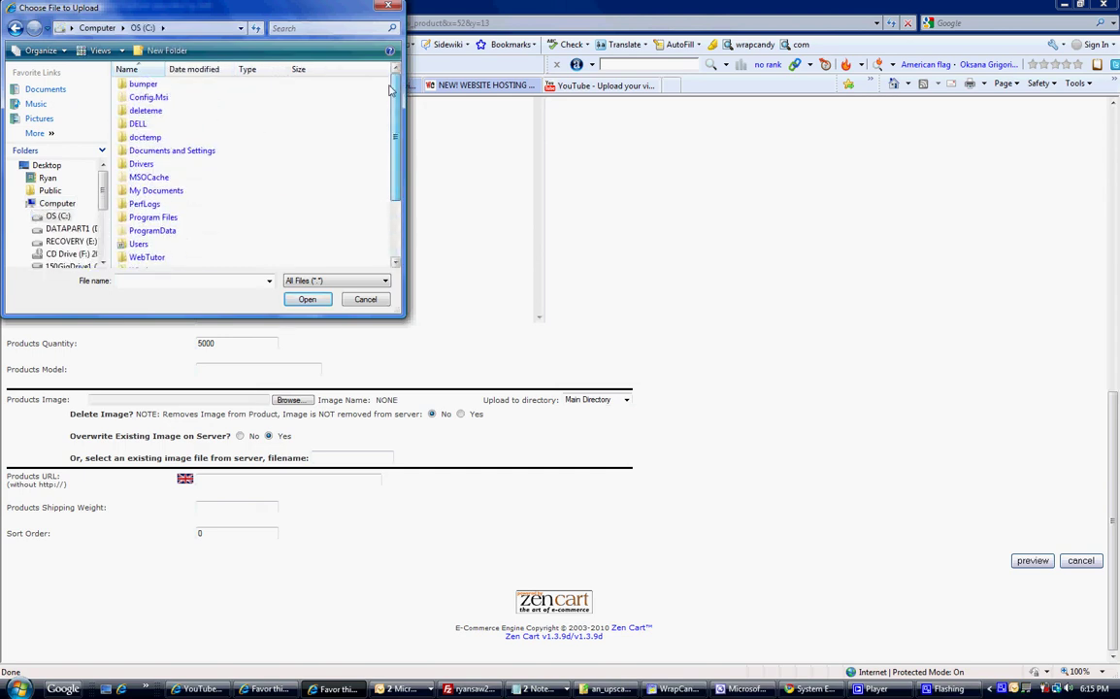
left_click(95, 29)
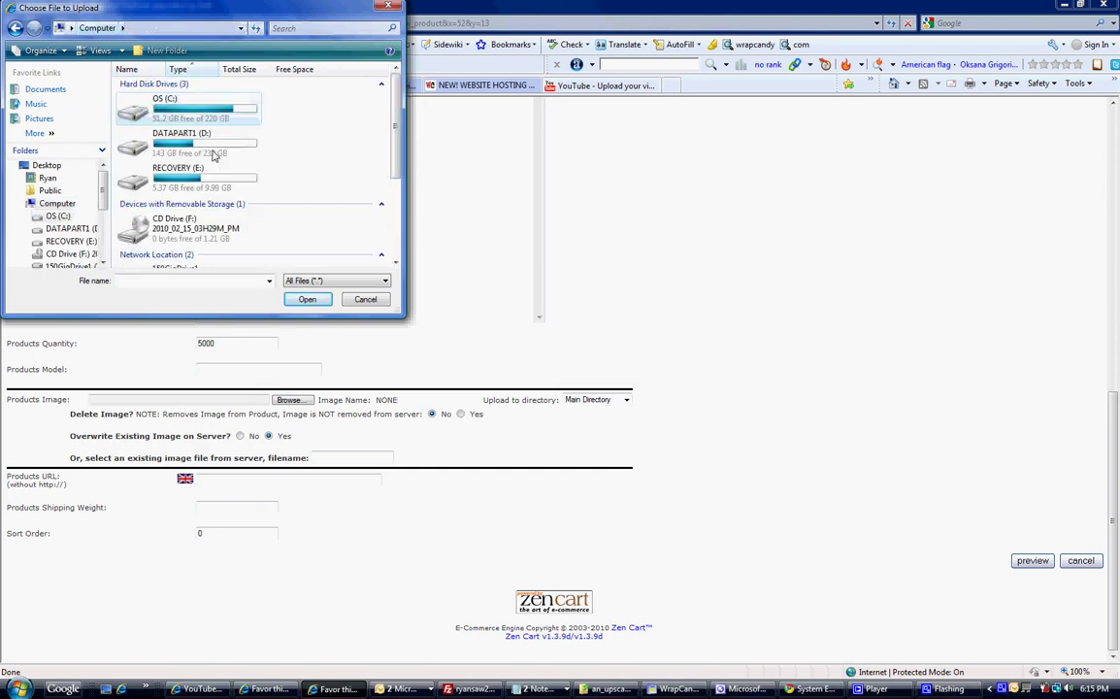
double_click(220, 126)
Step: Switch to Medium Icons and choose horse_eye-other.jpg as the product image
right_click(370, 115)
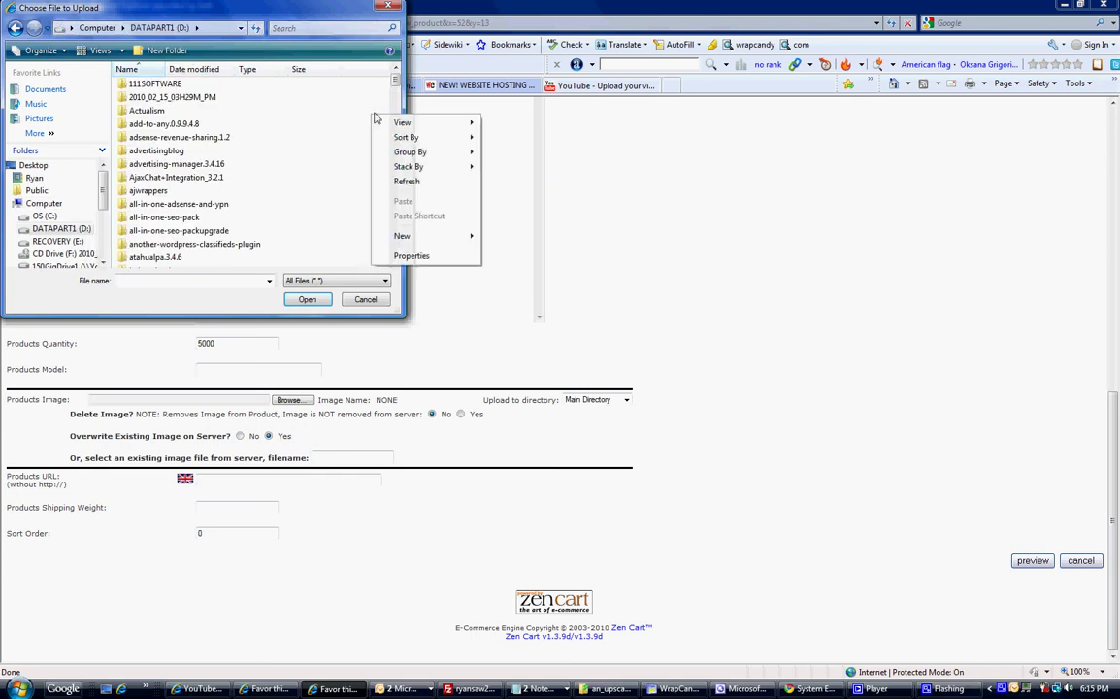
mouse_move(447, 122)
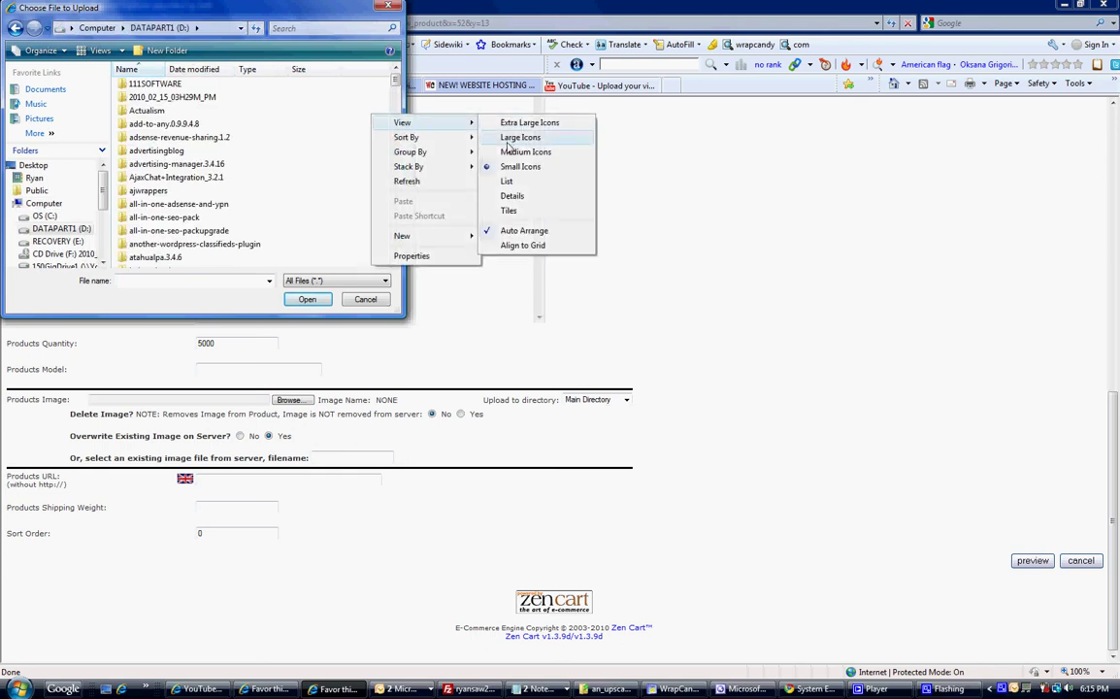
left_click(510, 151)
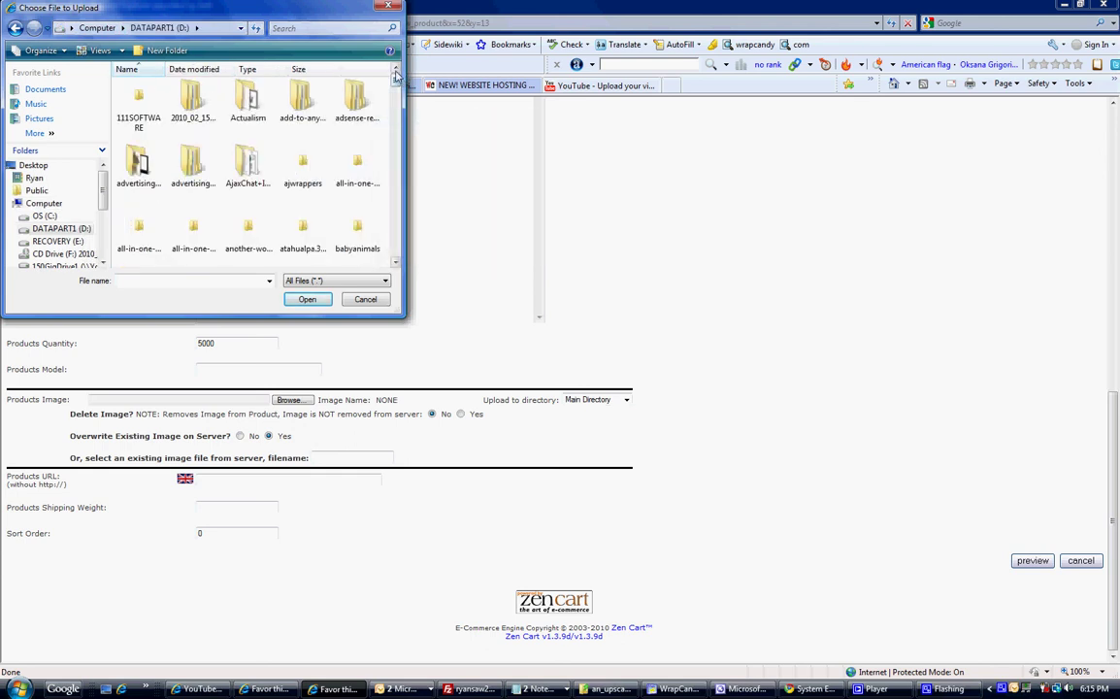
left_click_drag(396, 76, 397, 209)
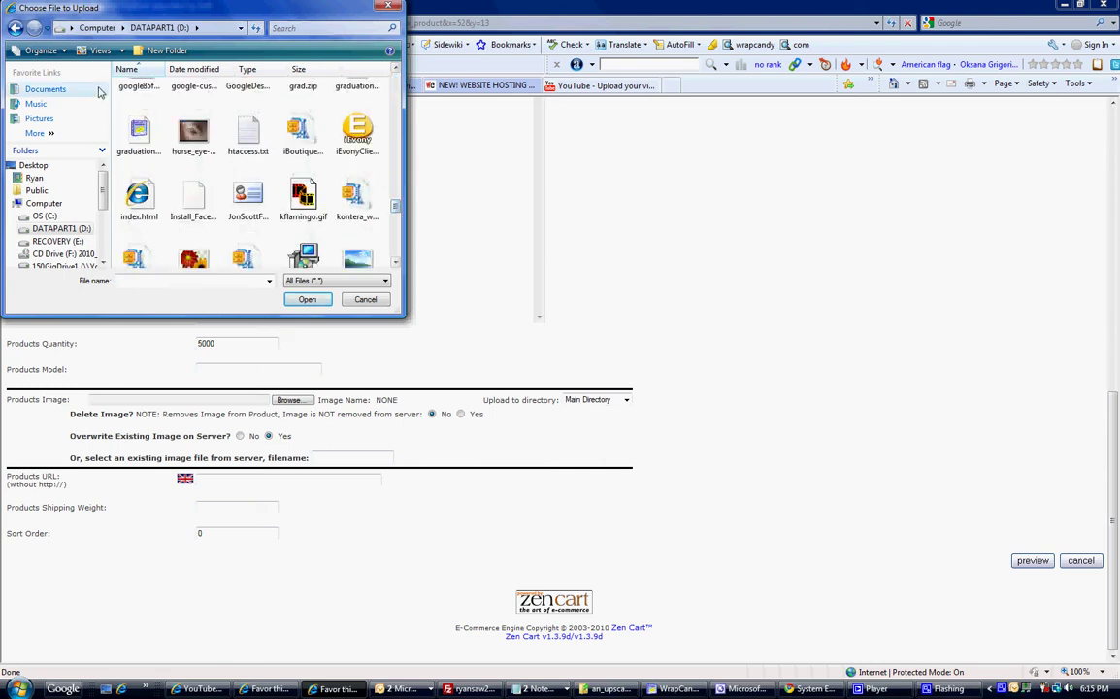
left_click(187, 138)
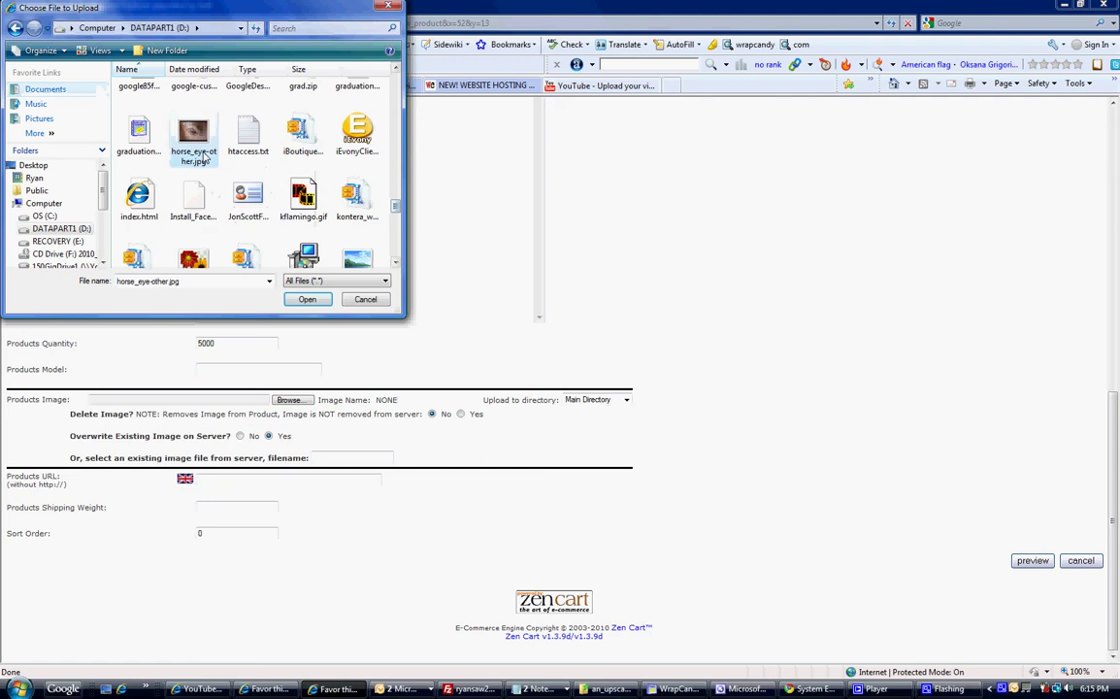
left_click(307, 299)
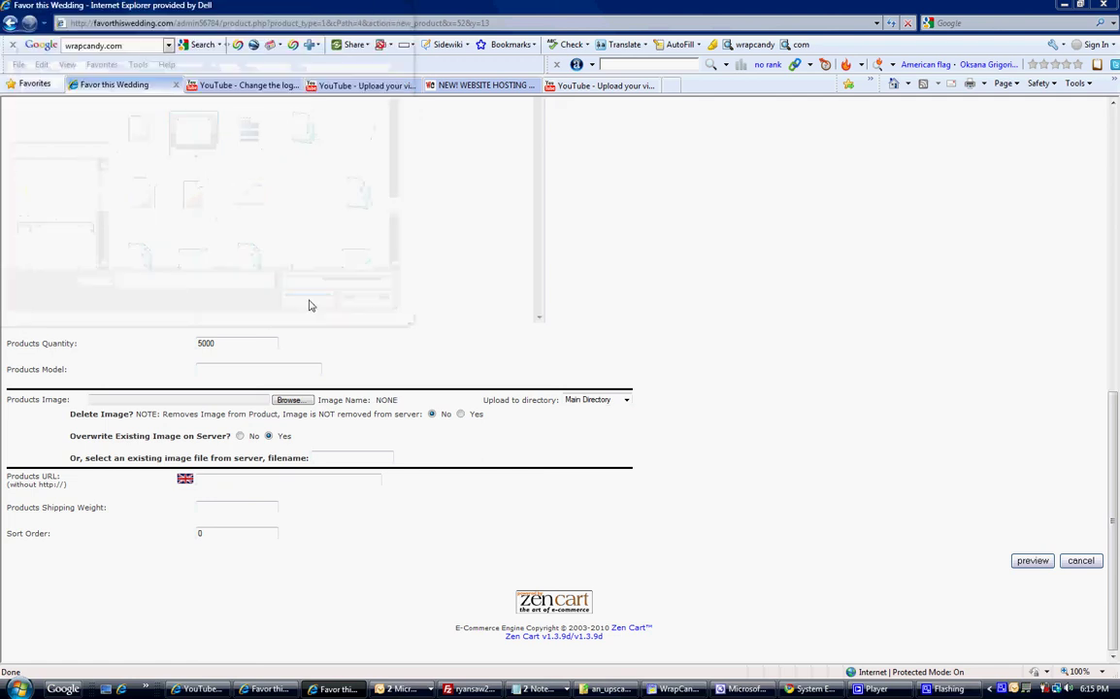
Step: Clear the shipping weight, preview the product, and insert it into the catalog
left_click(220, 513)
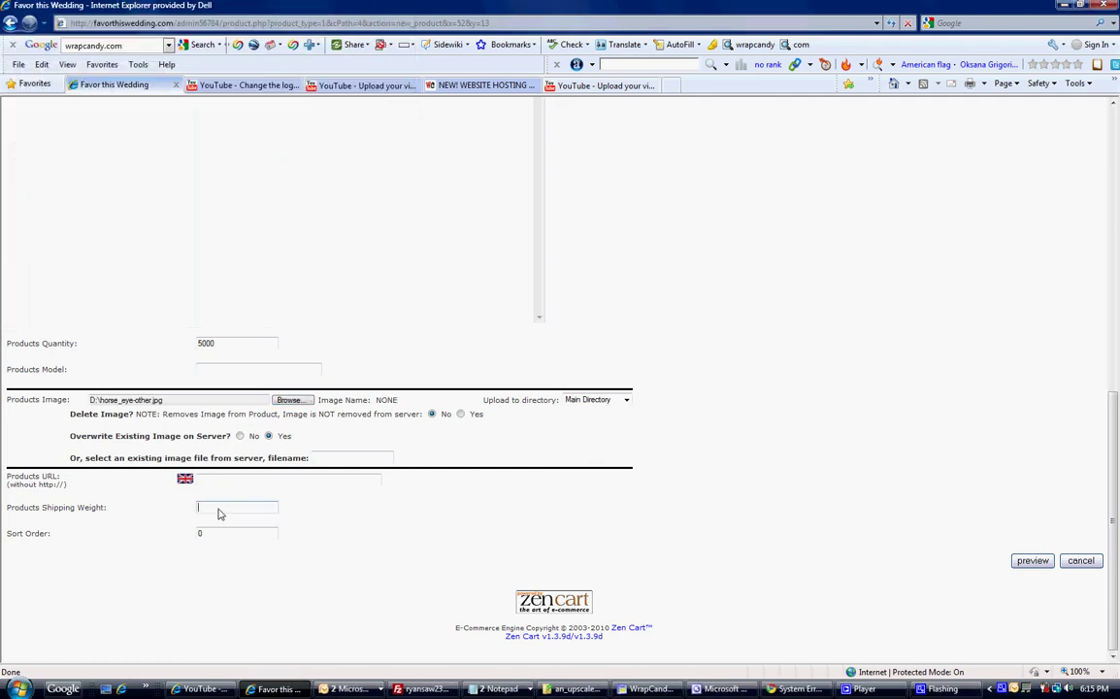
type("0.01")
key("BackSpace")
key("BackSpace")
key("BackSpace")
key("BackSpace")
left_click(1028, 566)
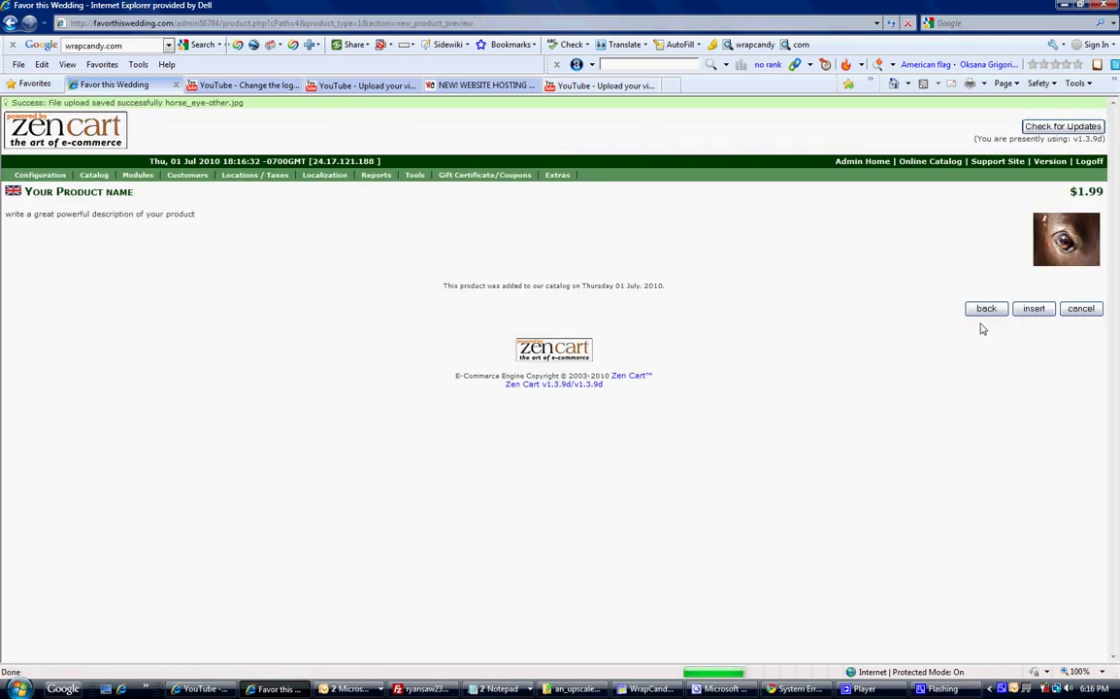
left_click(1037, 309)
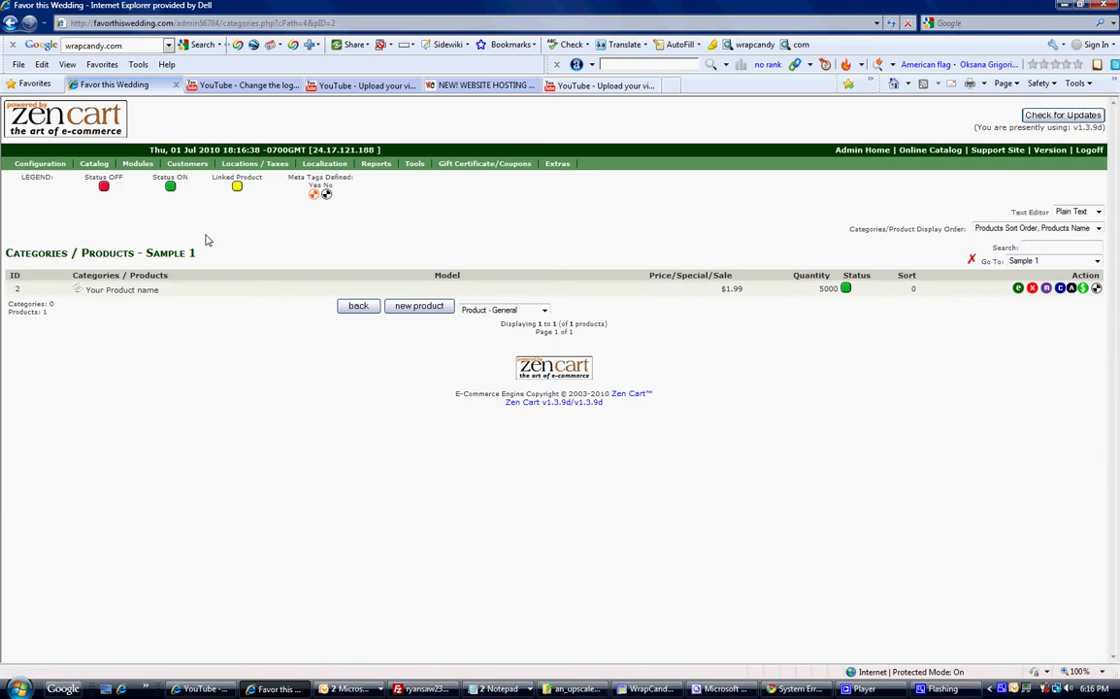
Step: Load the storefront root, open Sample 1, and add the $1.99 product to the cart
left_click_drag(303, 21, 61, 22)
left_click(361, 21)
key("BackSpace")
key("BackSpace")
key("BackSpace")
key("BackSpace")
key("BackSpace")
key("BackSpace")
key("BackSpace")
key("BackSpace")
key("BackSpace")
key("BackSpace")
key("BackSpace")
key("BackSpace")
key("BackSpace")
key("BackSpace")
key("BackSpace")
key("BackSpace")
key("BackSpace")
key("BackSpace")
key("BackSpace")
key("BackSpace")
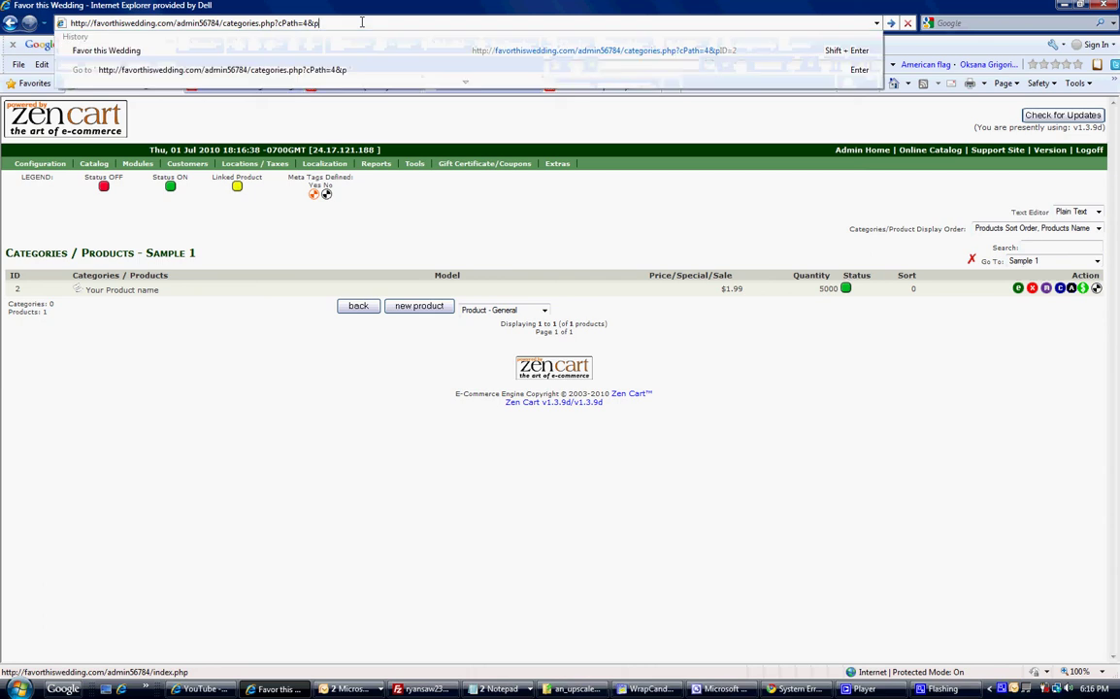
key("BackSpace")
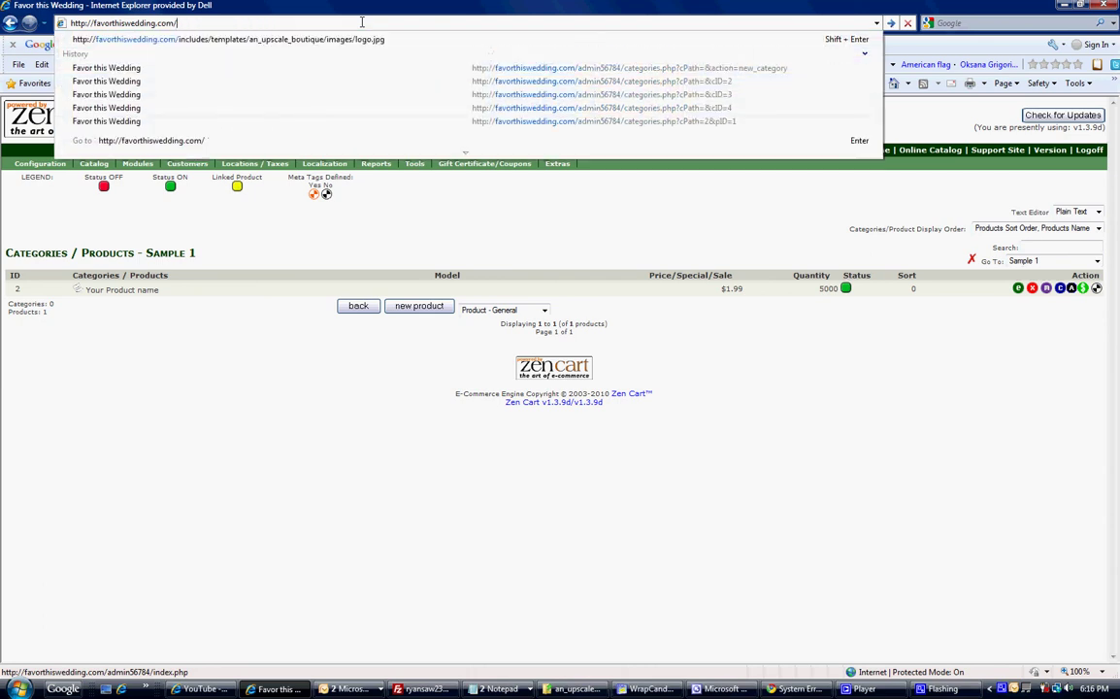
key("Return")
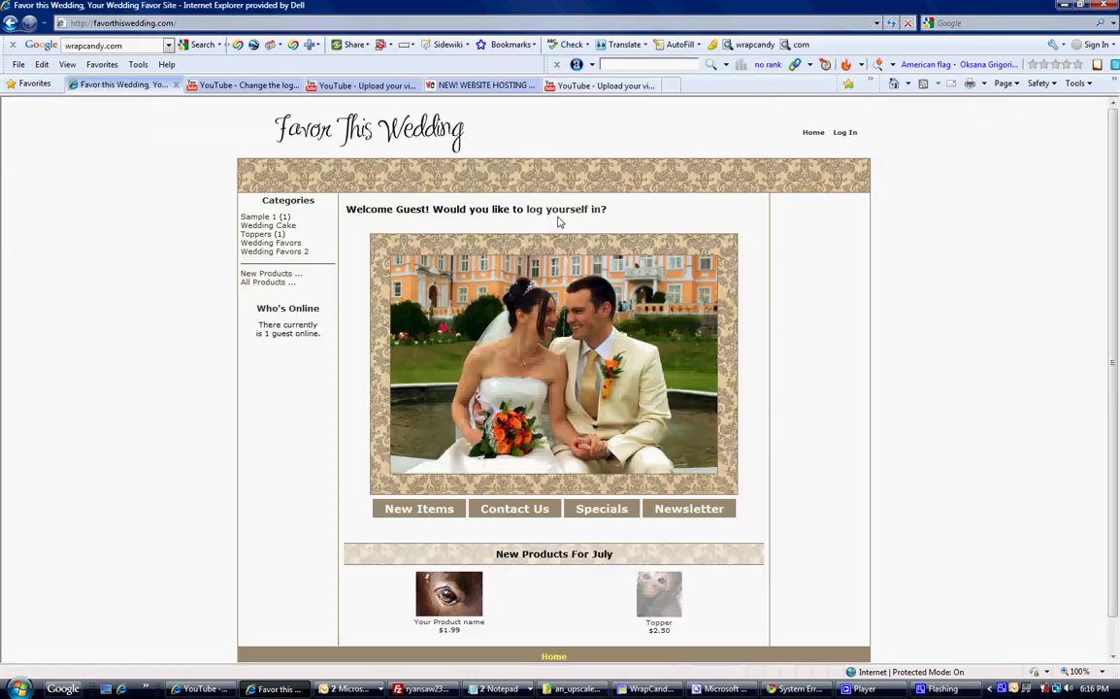
left_click(260, 219)
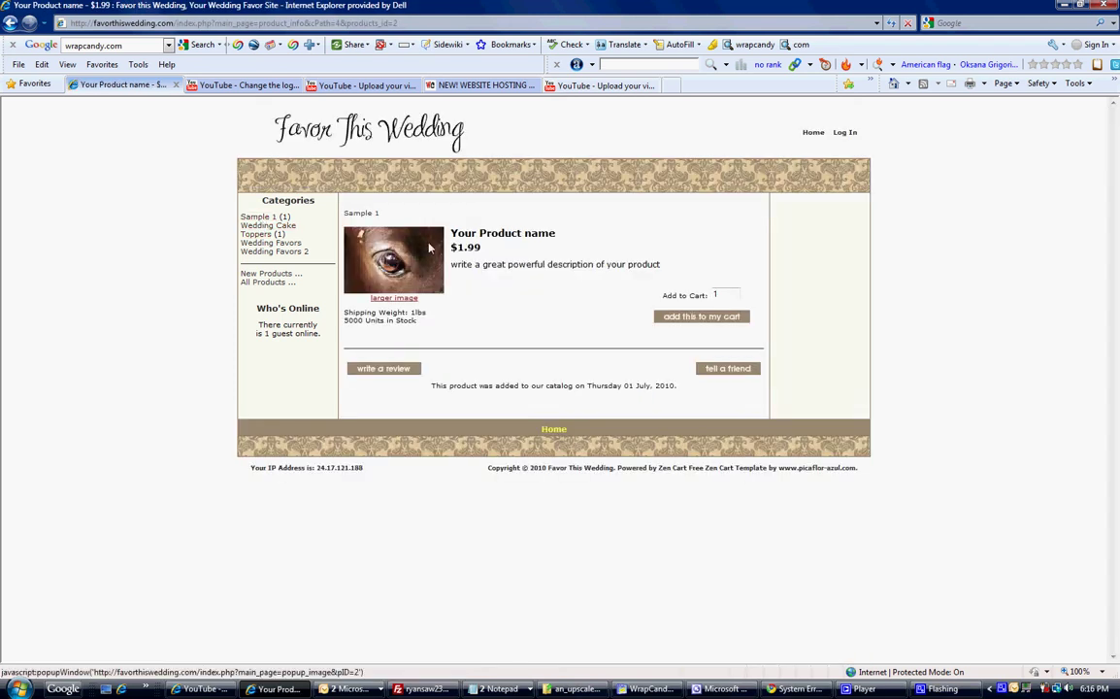
left_click(723, 321)
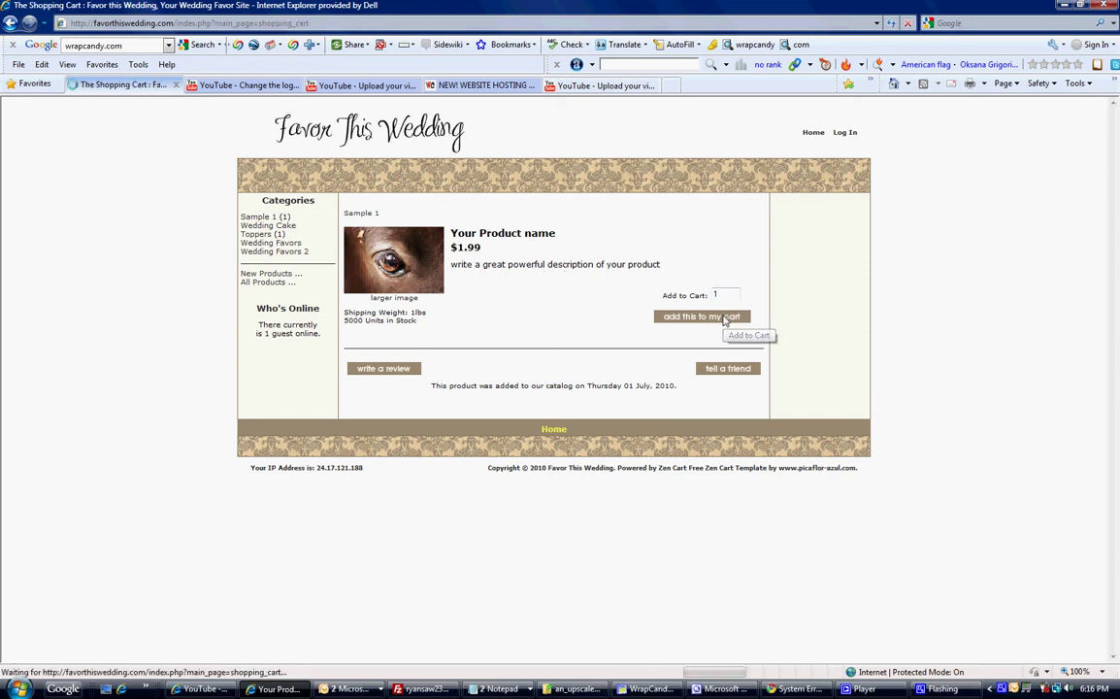